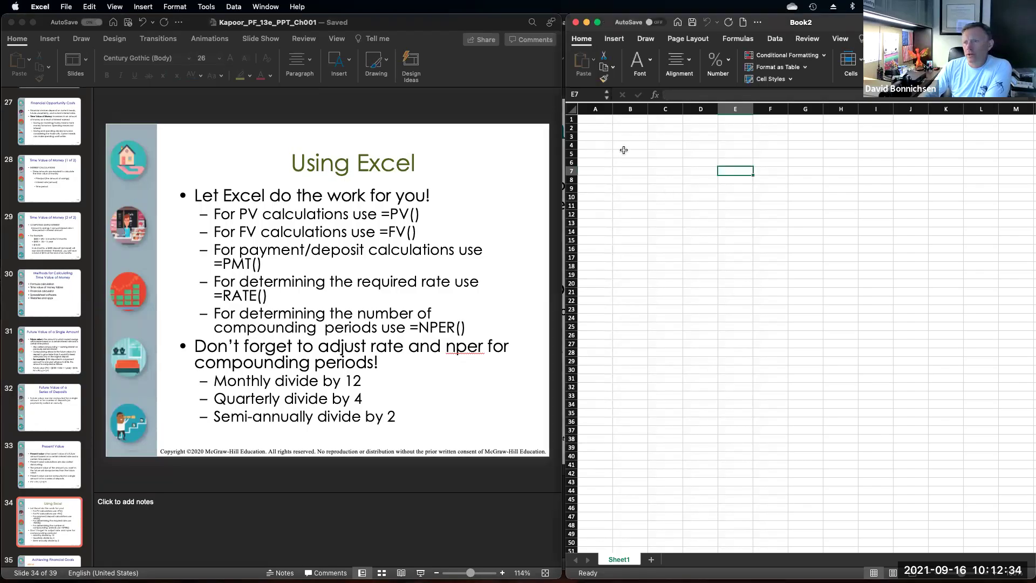
Step: Select cell B3 on Sheet1 and start typing the 'FV =' label
left_click(630, 136)
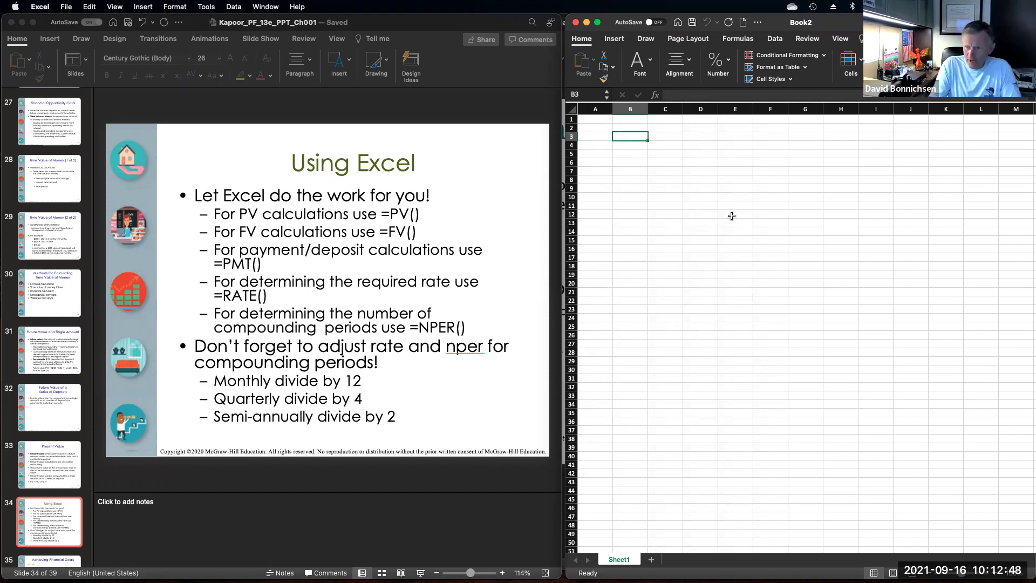
type("'")
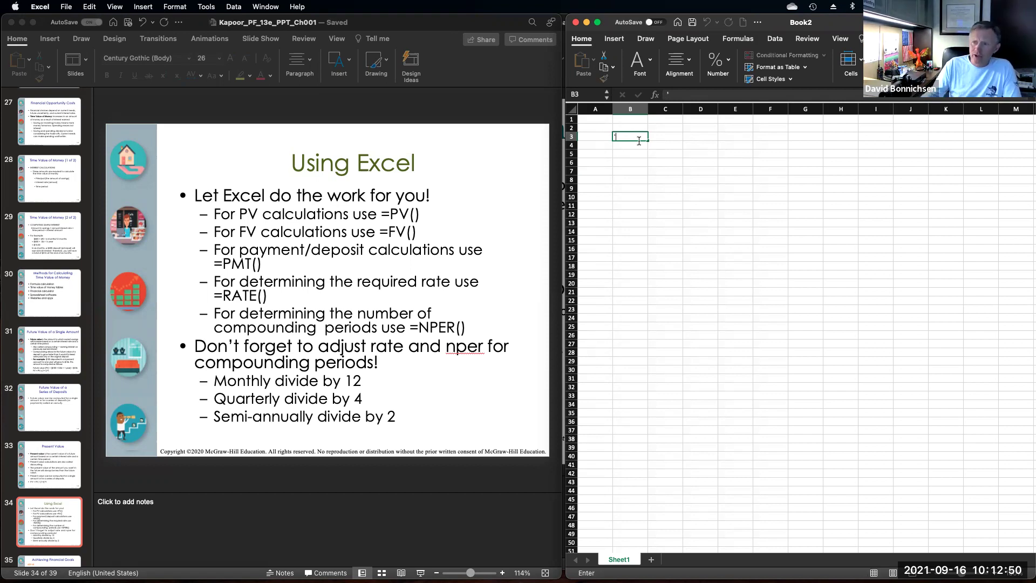
type("FV ")
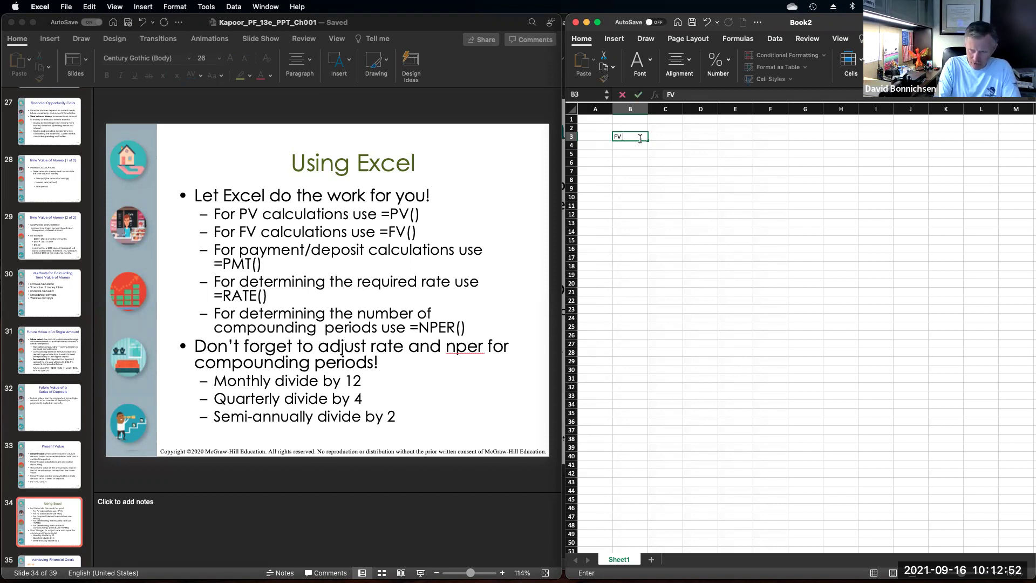
type("=")
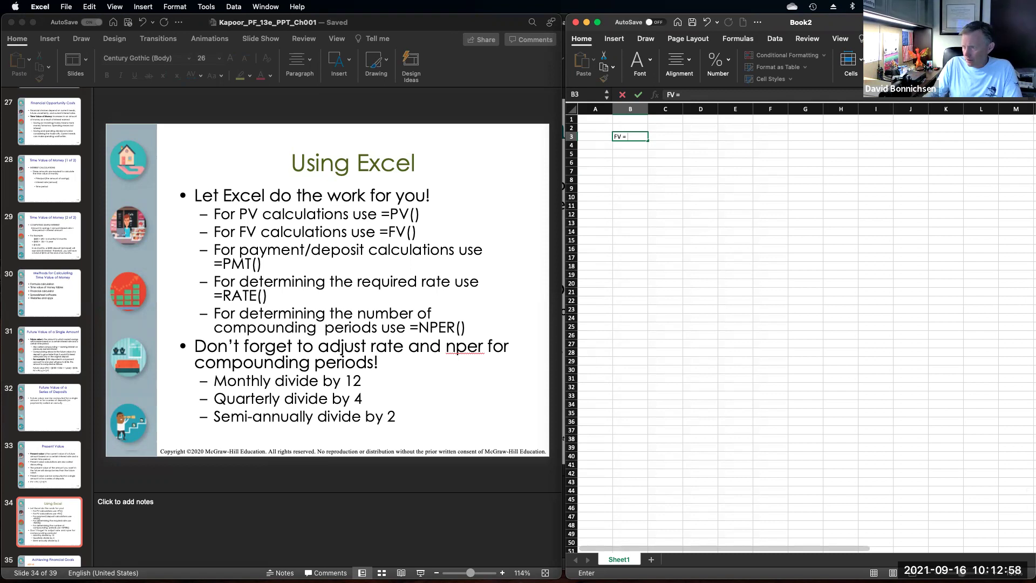
key("Escape")
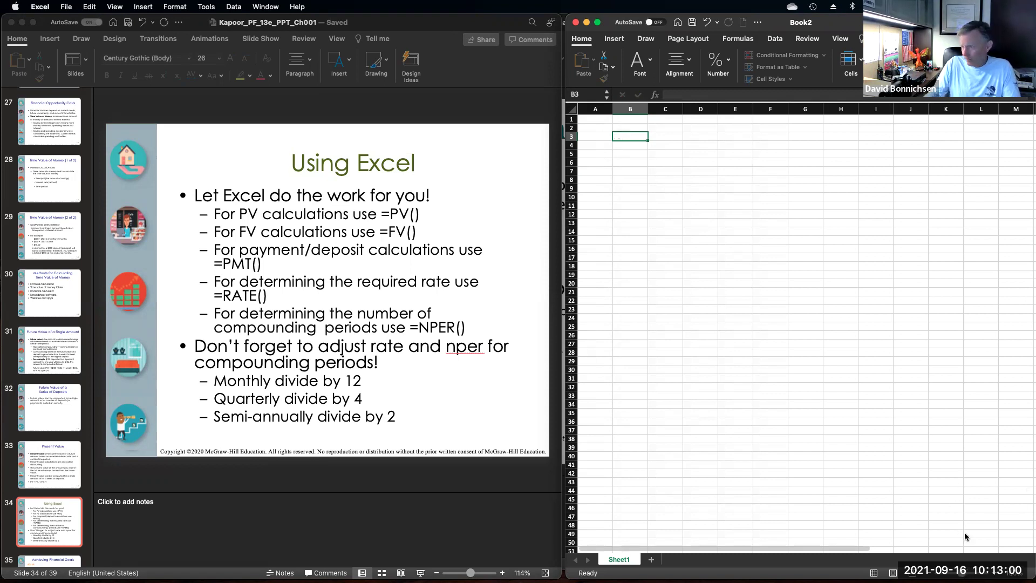
Step: Zoom in on the worksheet so the cells appear larger
scroll(801, 327, "up", 3)
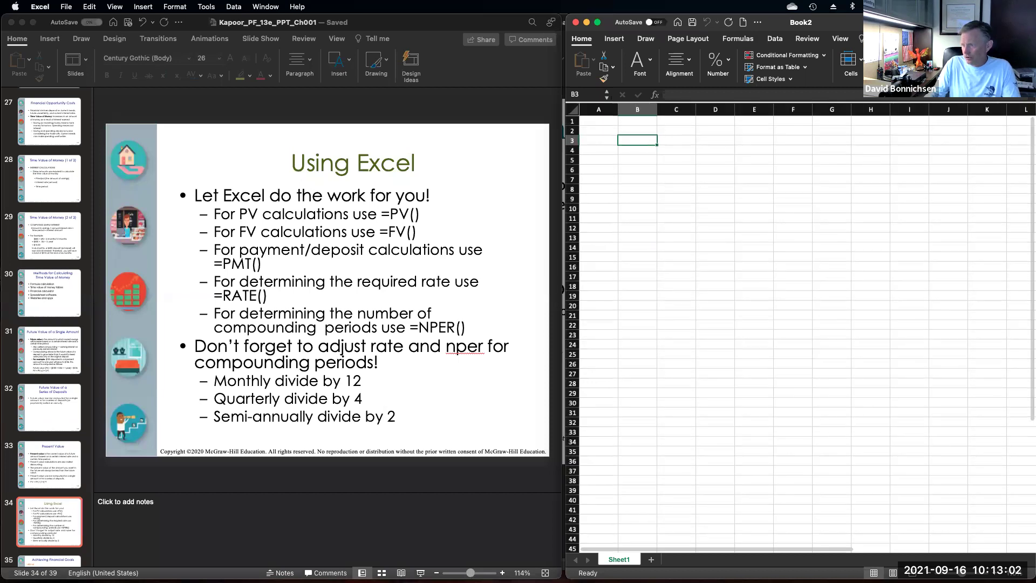
scroll(640, 176, "up", 3)
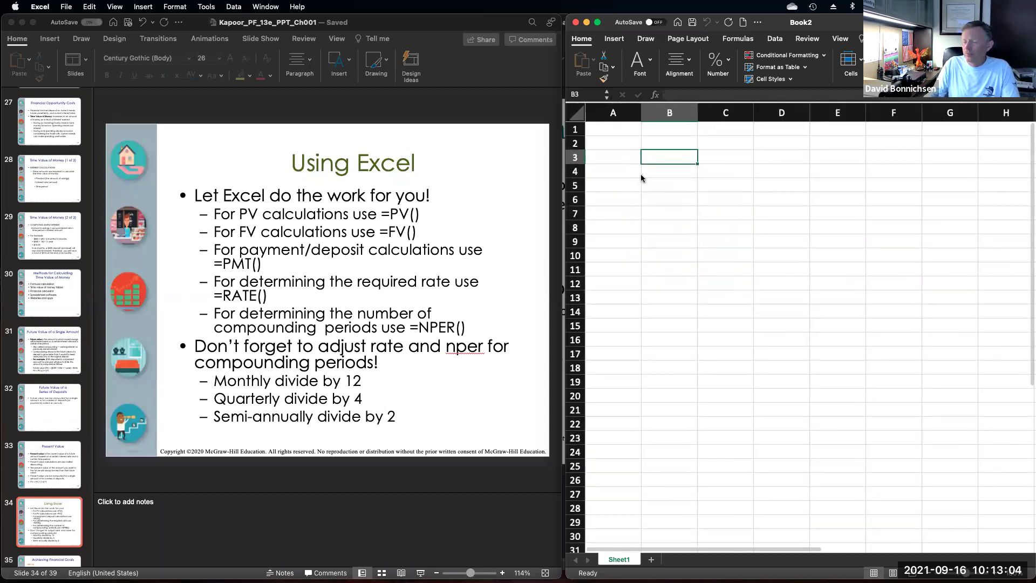
scroll(790, 269, "up", 5)
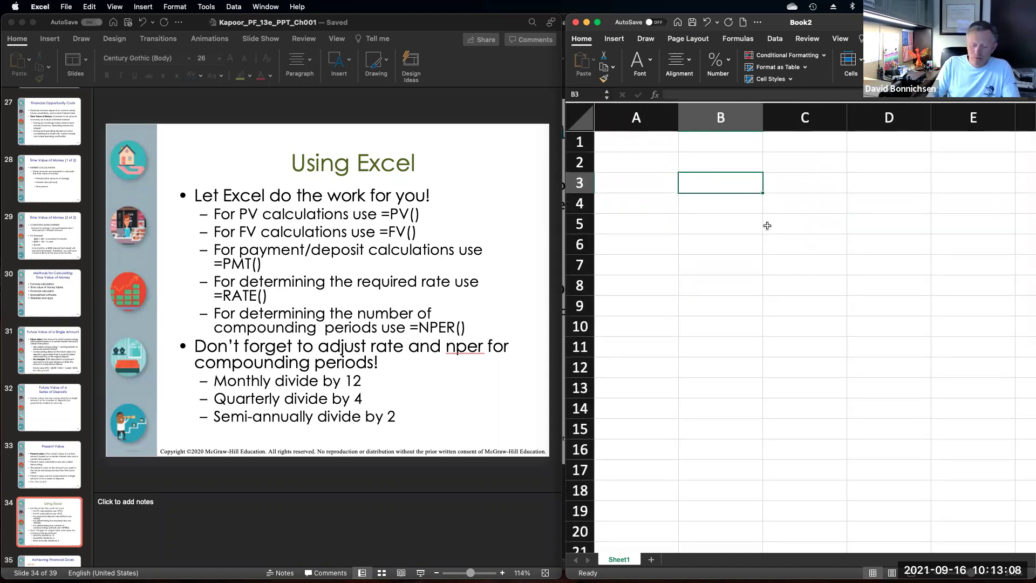
Step: Enter 'FV = PV x (1 + rate)^nper' in B3 and start the PV formula in B4
type("FV")
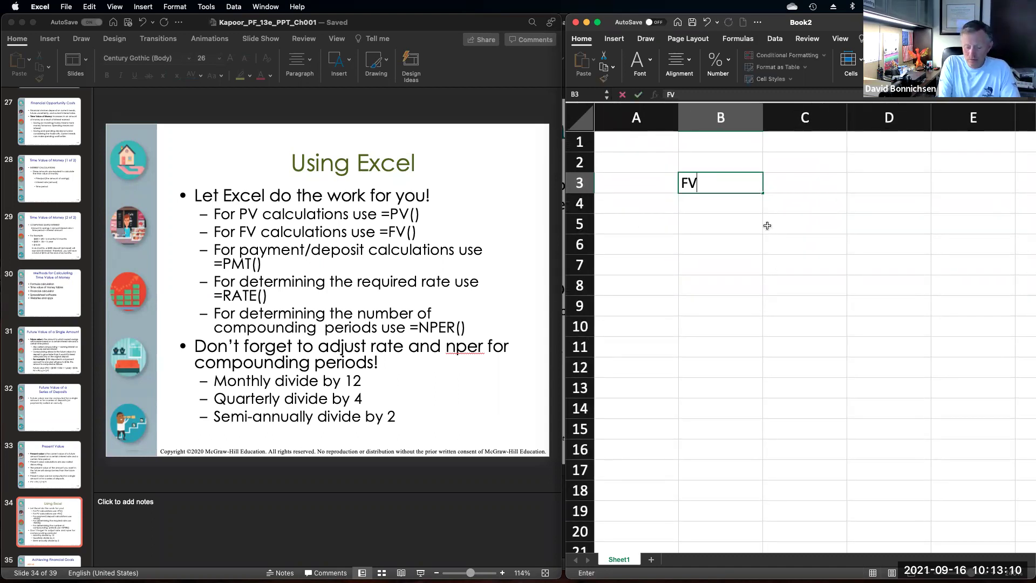
type(" = P")
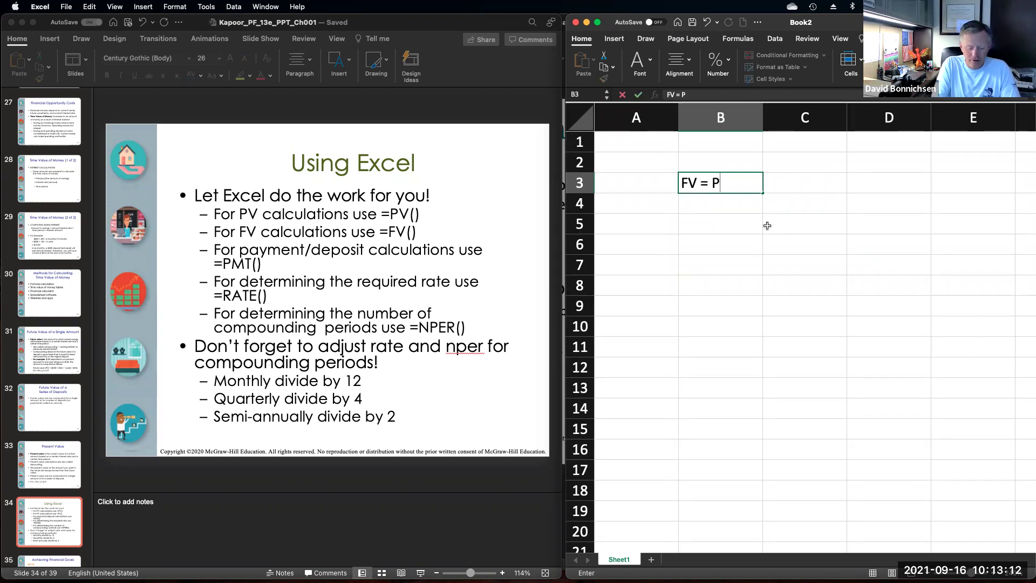
type("V x ")
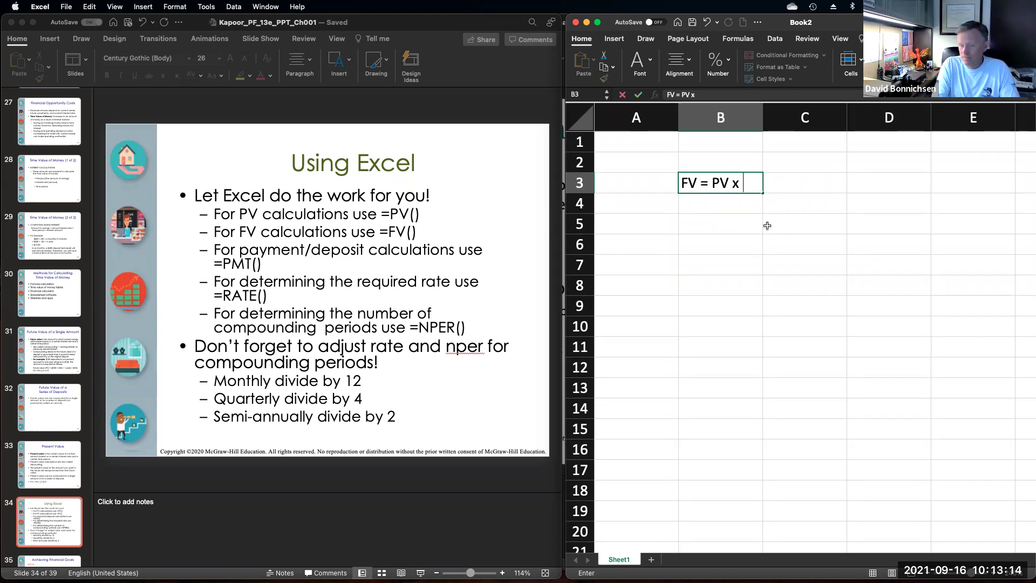
type("(1")
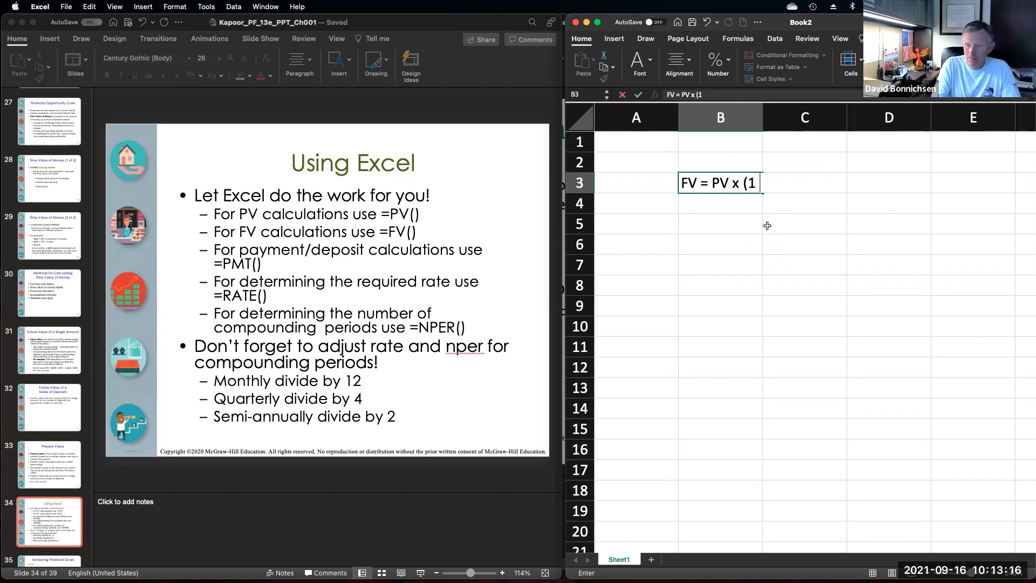
type(" + rate)")
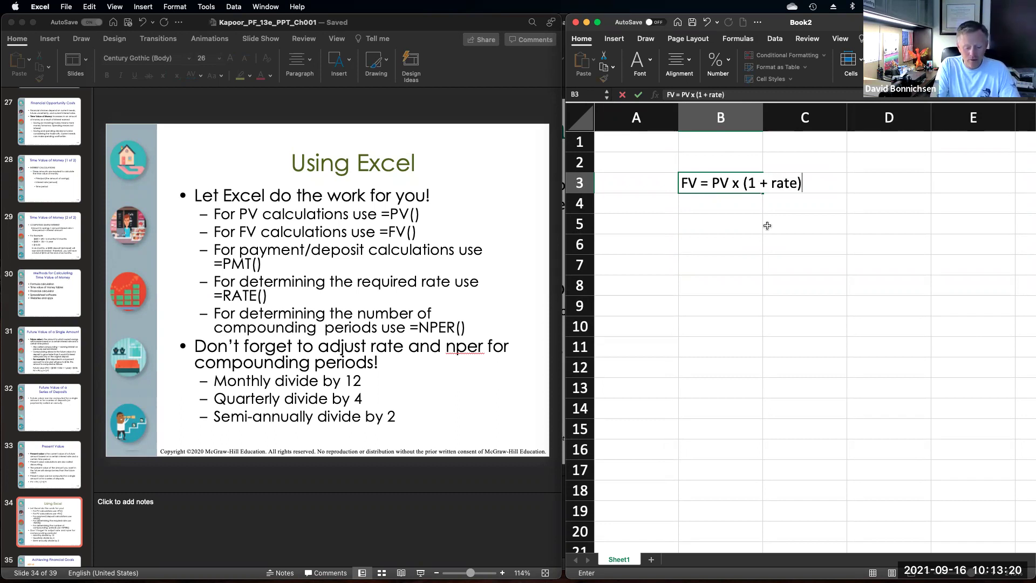
type("^")
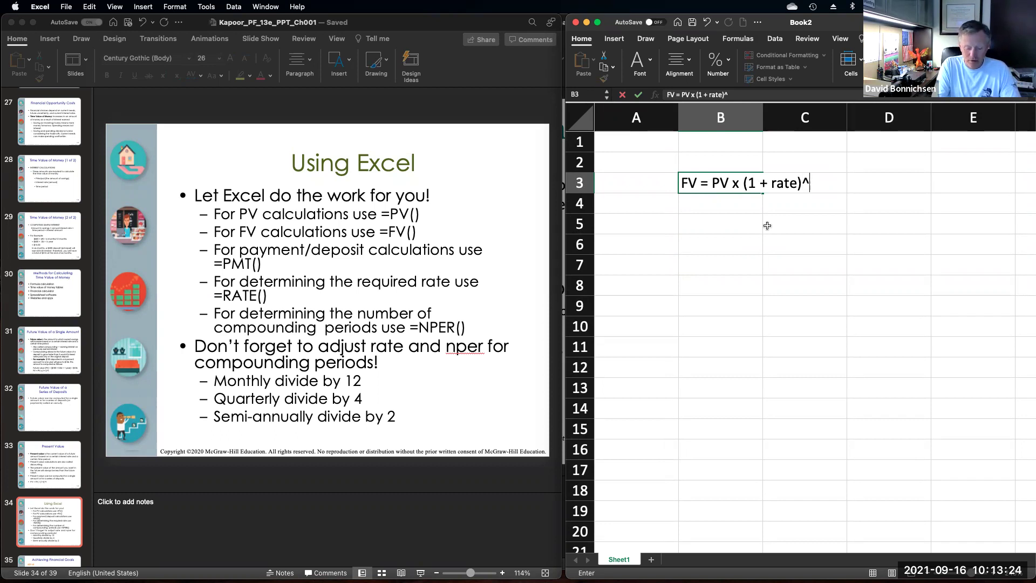
type("nper")
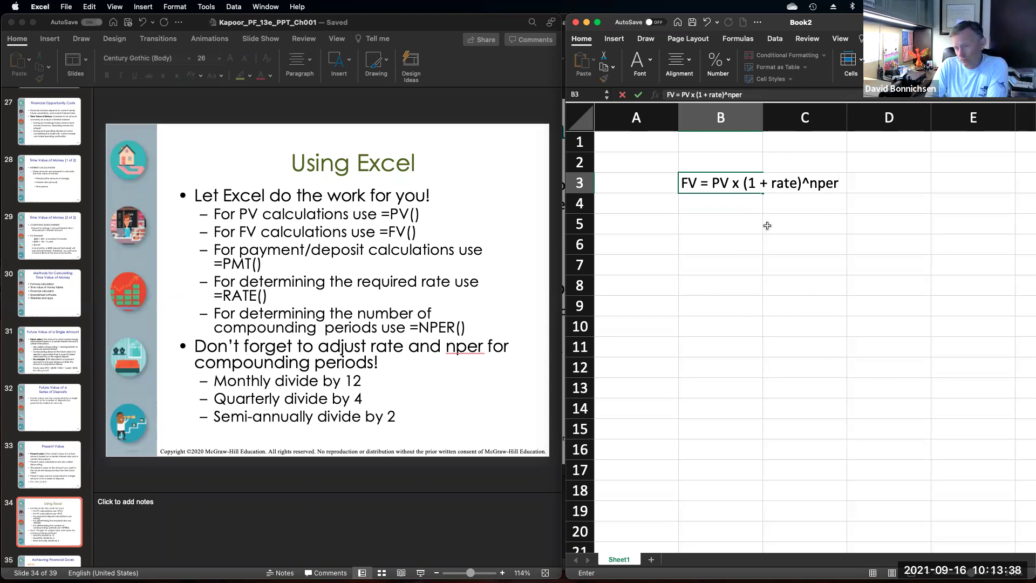
key("Return")
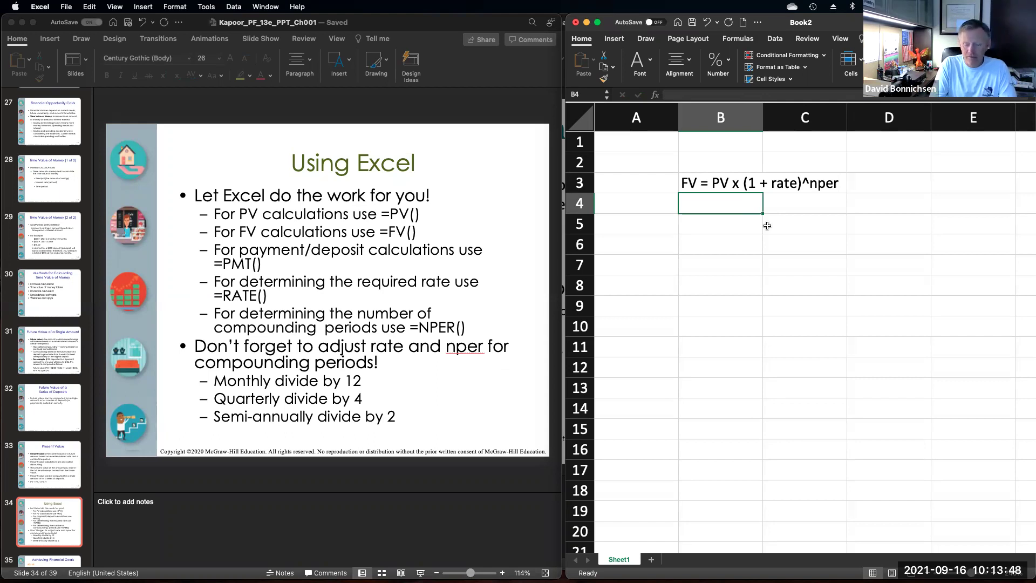
type("PV = ")
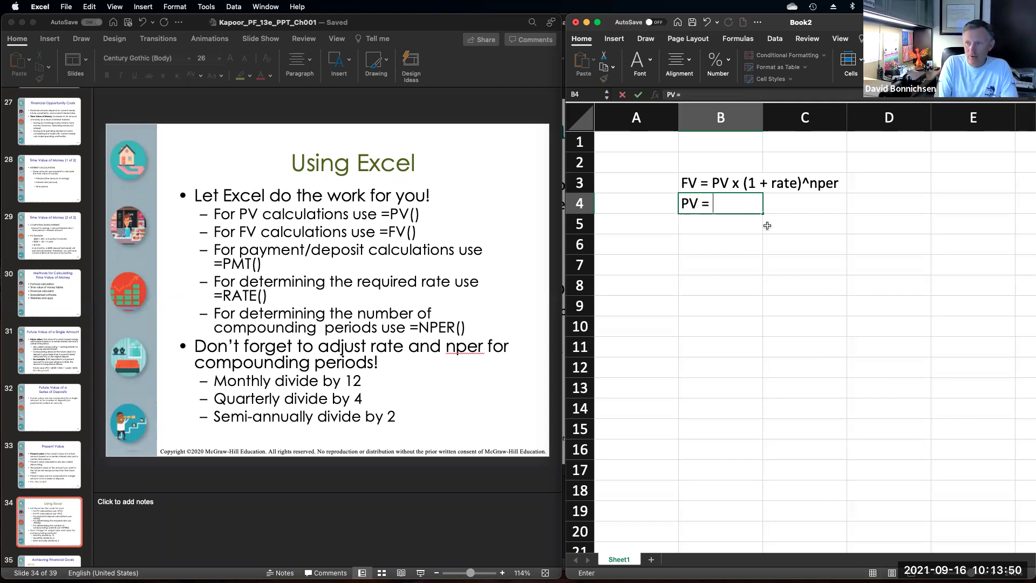
type("FV ")
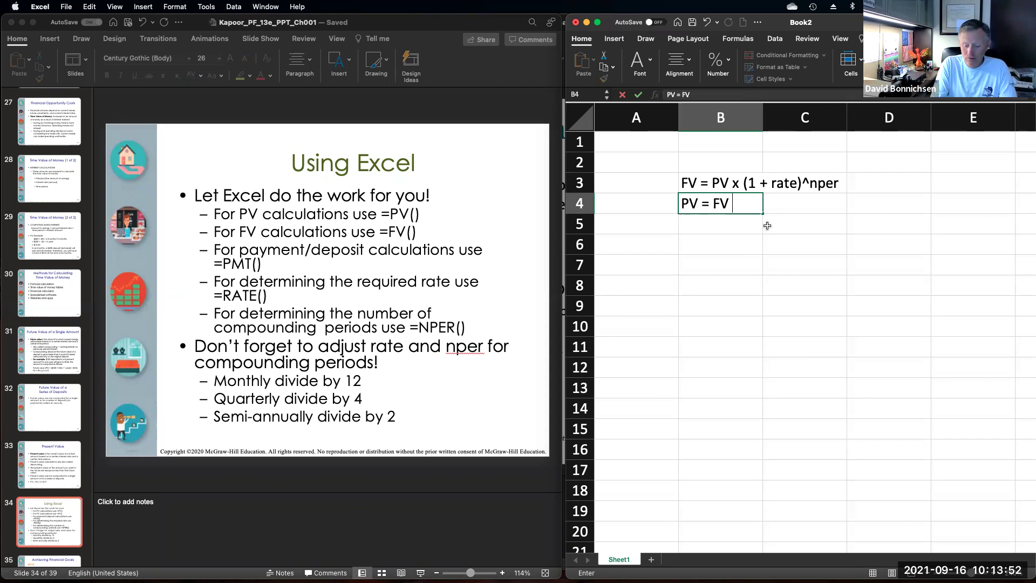
type("x ")
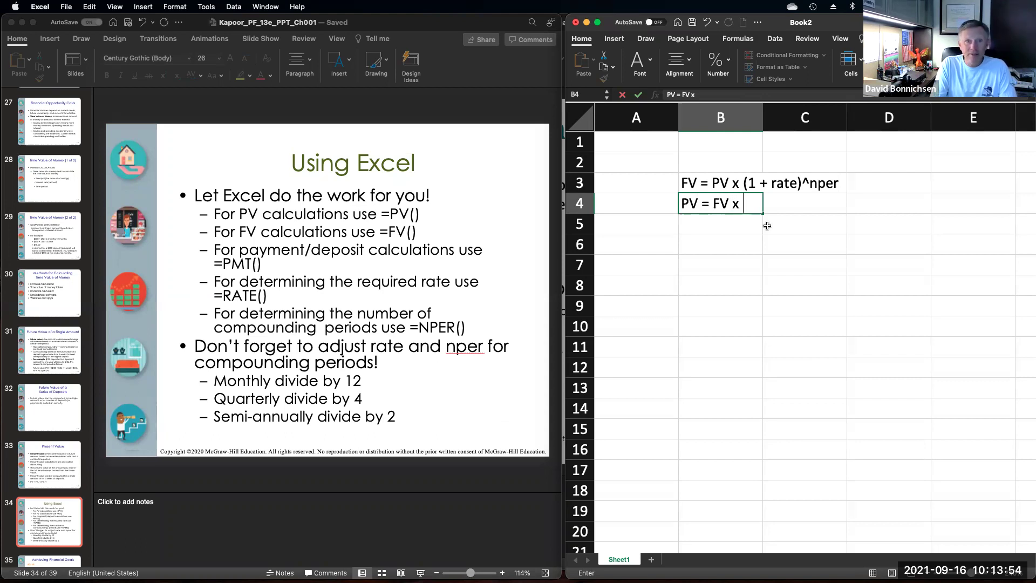
type("[")
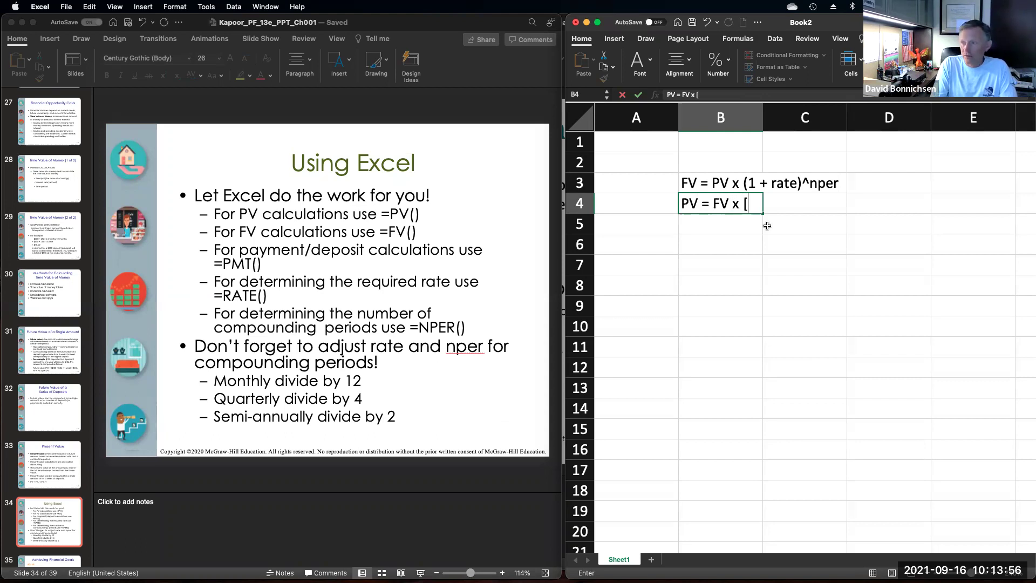
type("1/")
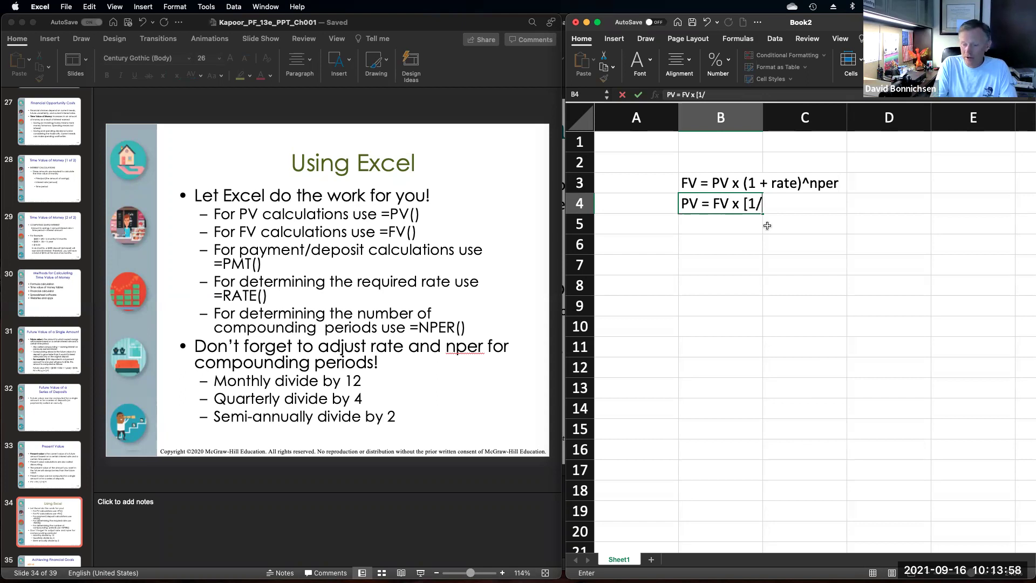
type("(1 ")
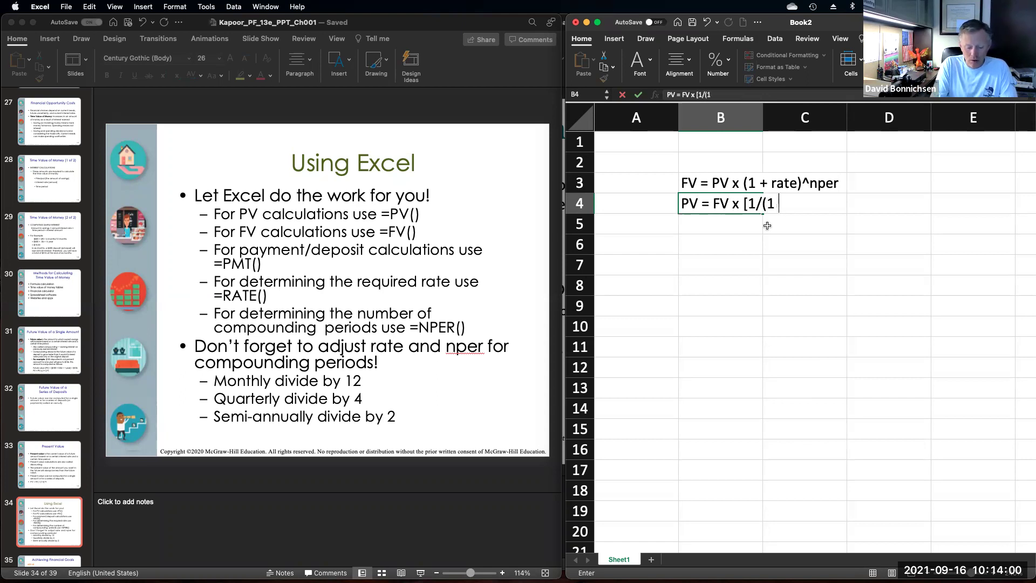
type("+ rate)")
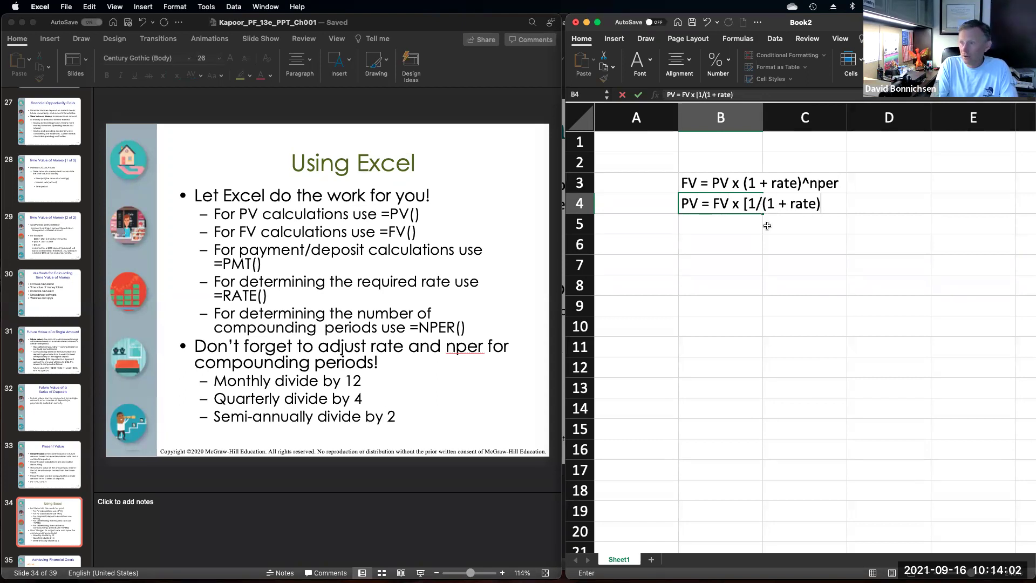
type("^nper")
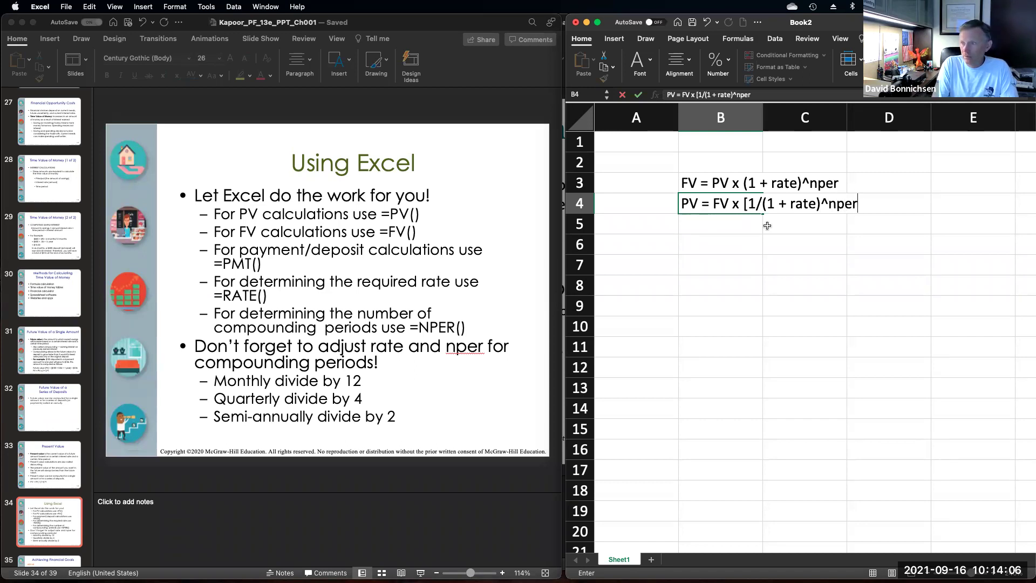
type("]")
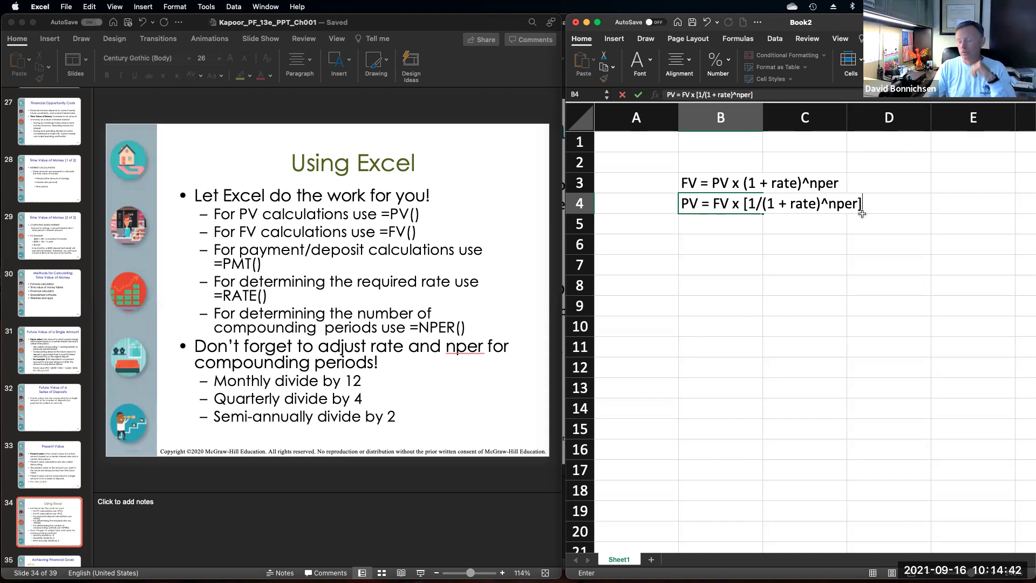
Step: Commit 'PV = FV x [1/(1 + rate)^nper]' in B4 and move down to an empty row
key("Return")
key("Return")
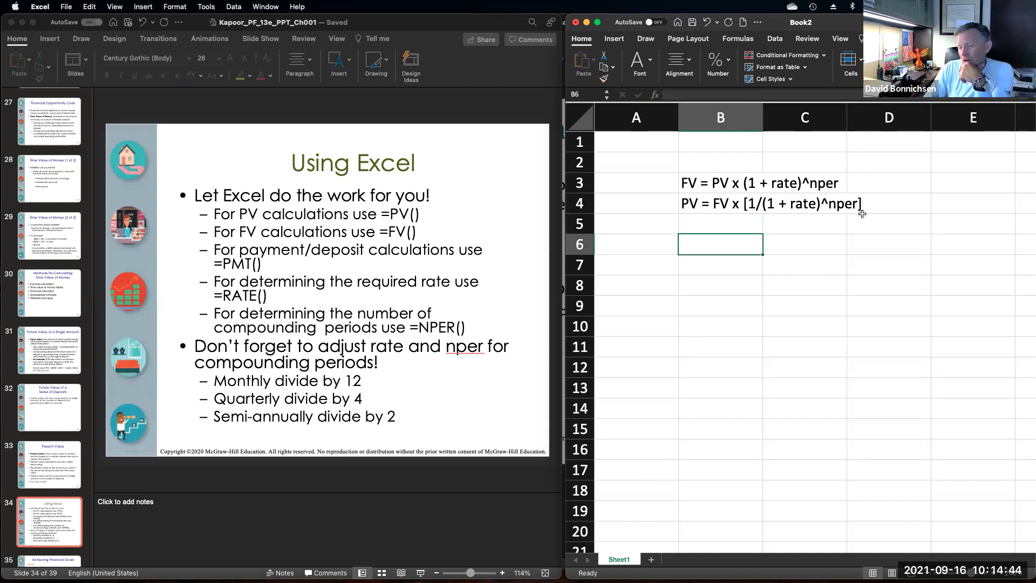
key("Return")
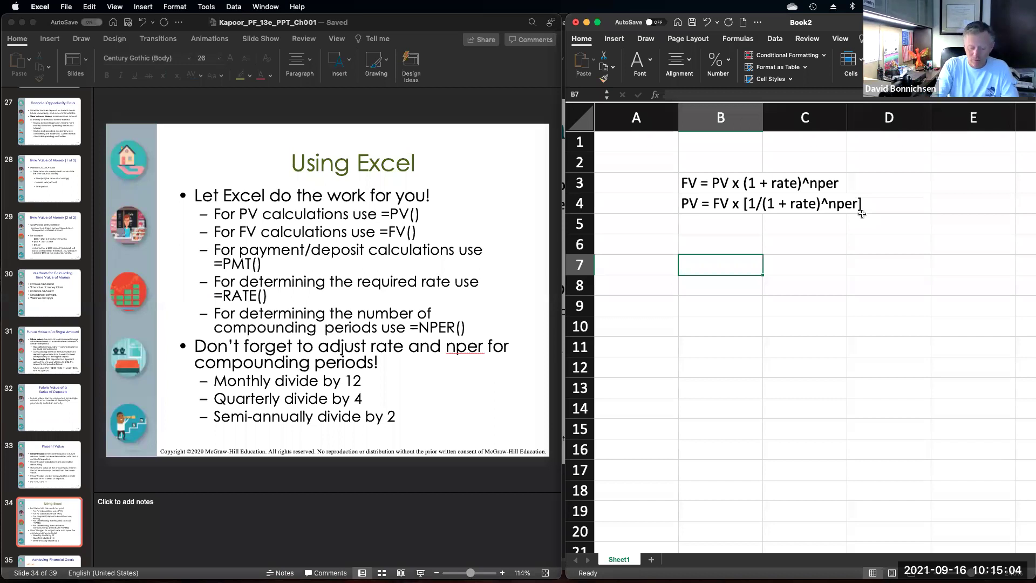
Step: Enter the labels FV, PV, Rate, NPER and PMT in cells B7 to B11
type("FV")
key("Return")
type("PV")
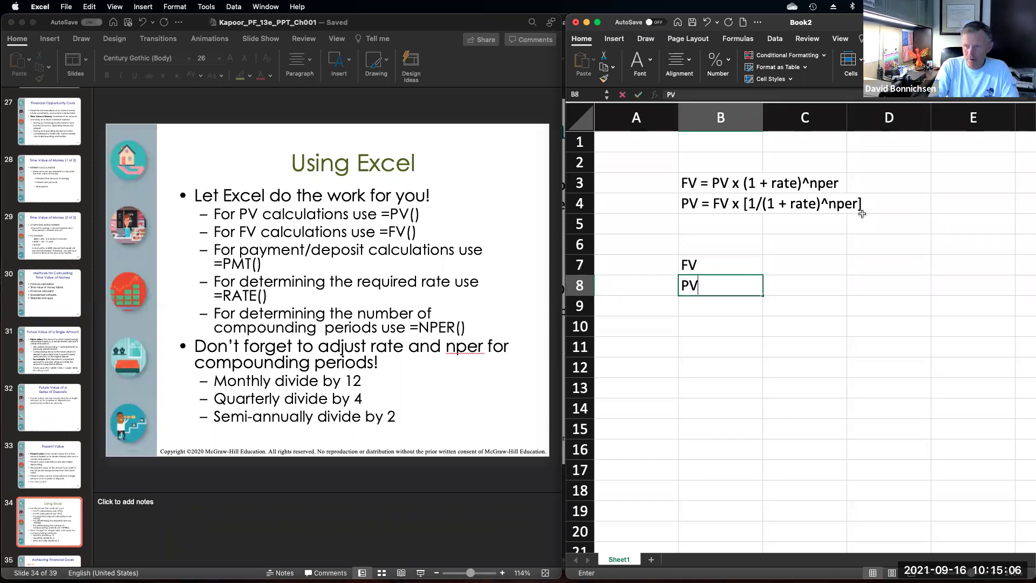
key("Return")
type("Rate")
key("Return")
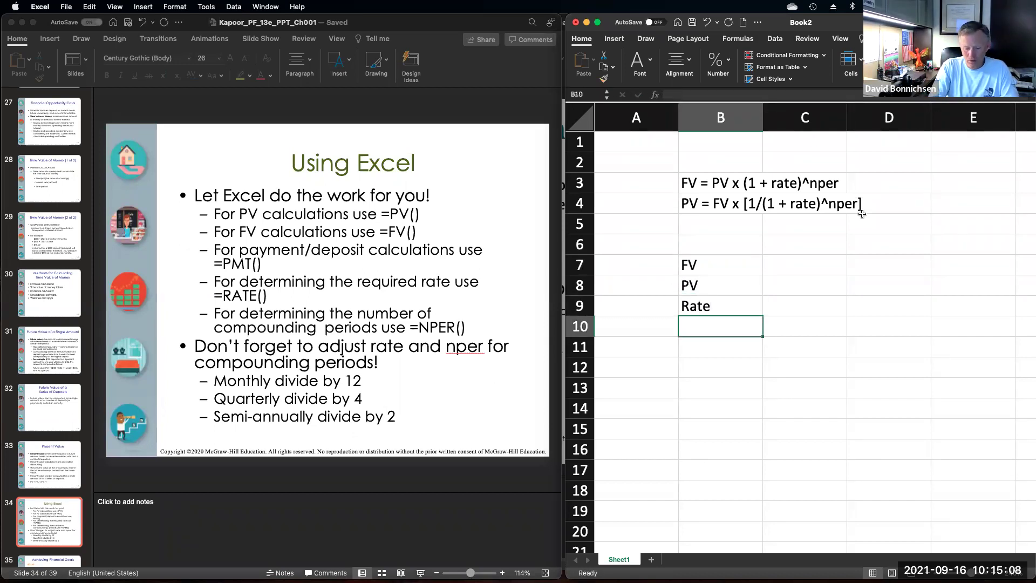
type("NPER")
key("Return")
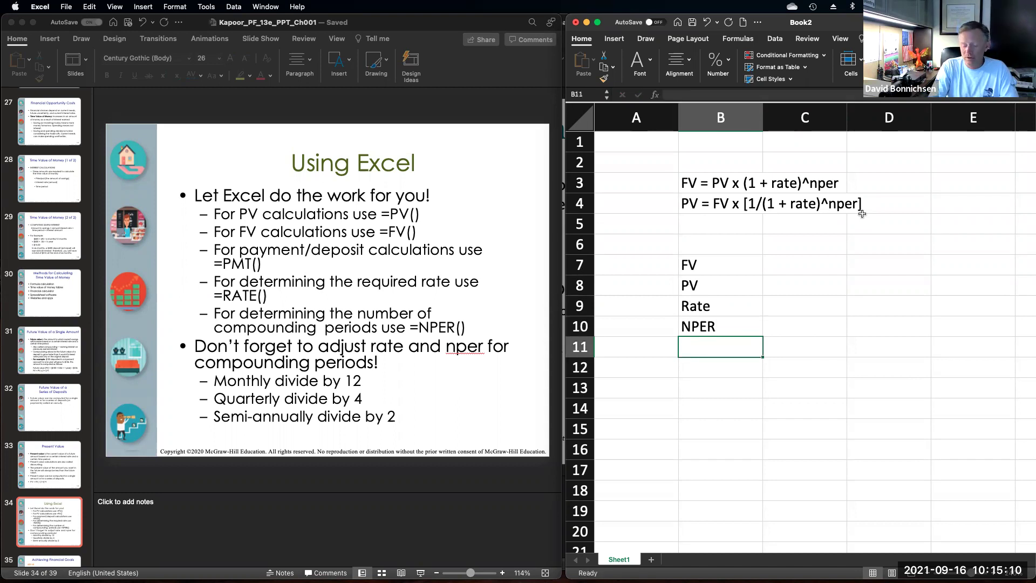
type("PMT")
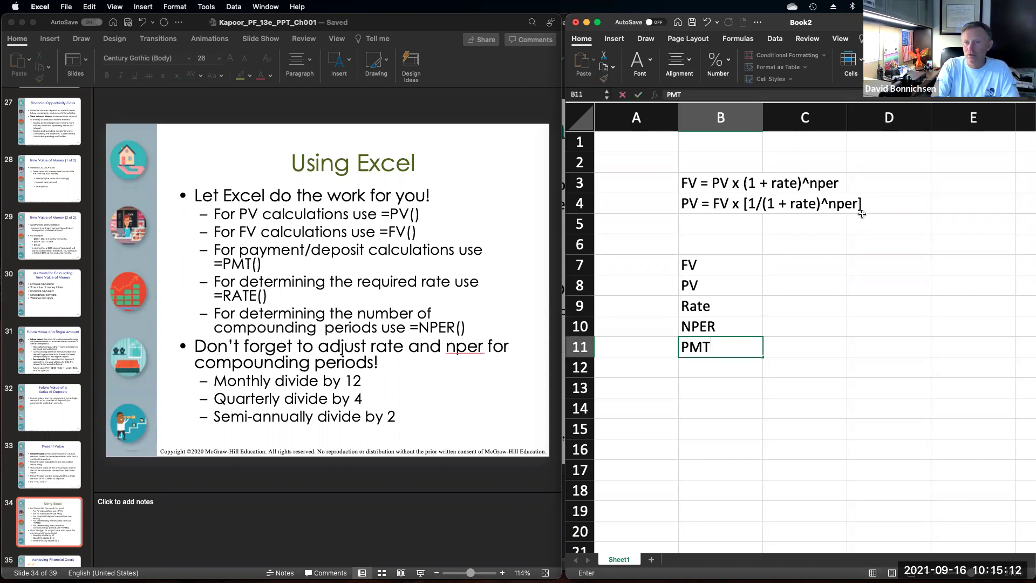
key("Return")
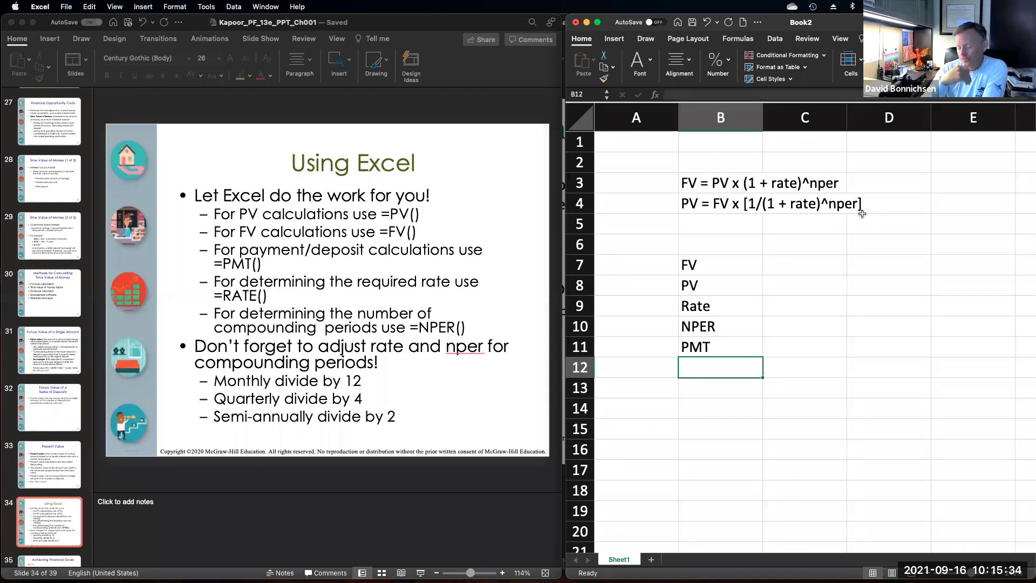
key("Up")
key("Up")
key("Up")
key("Up")
key("Up")
key("Up")
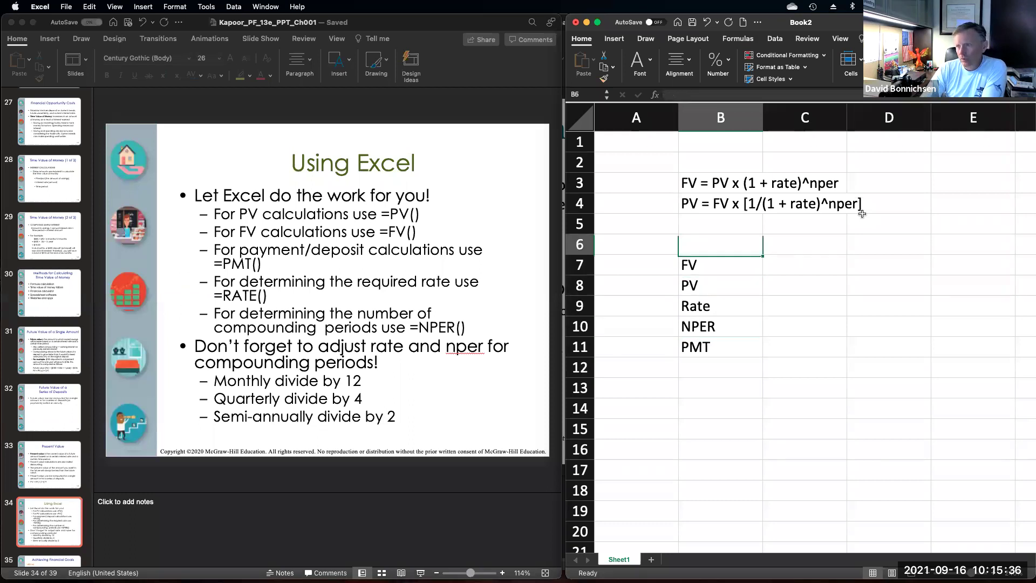
key("Right")
Step: Begin the formula '=FV(' in cell C7, next to the FV label
key("Down")
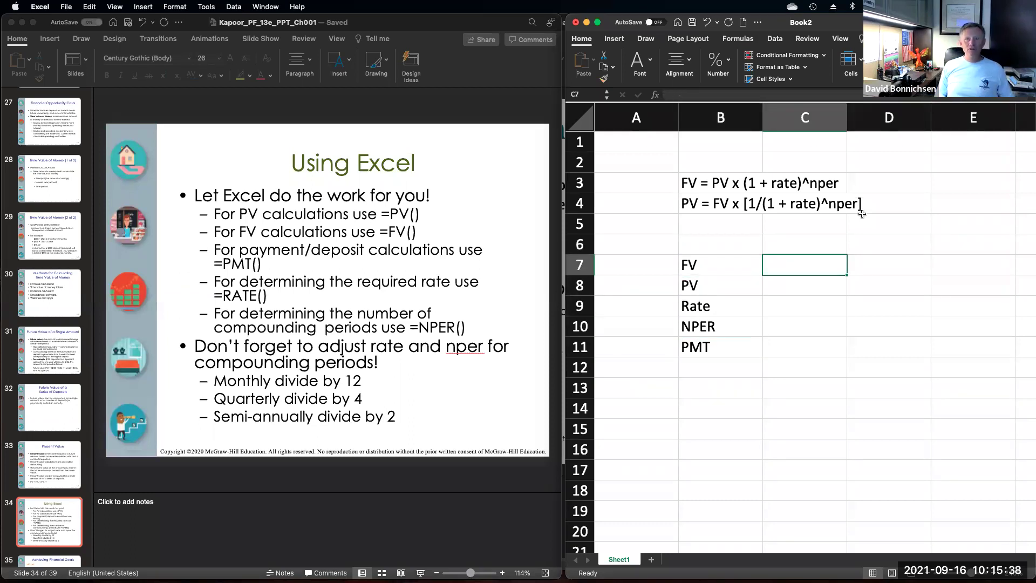
type("=")
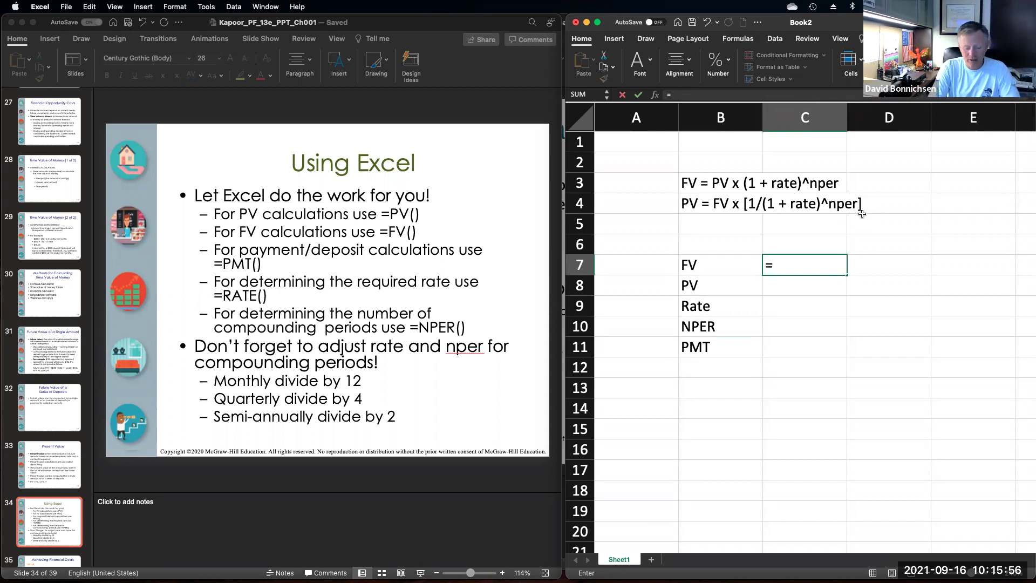
type("FV")
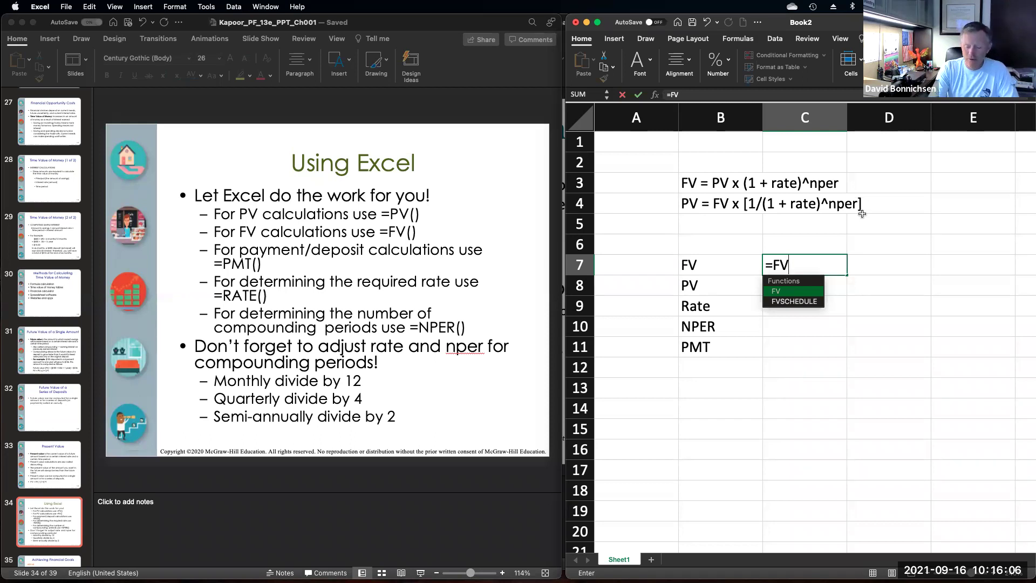
type("(")
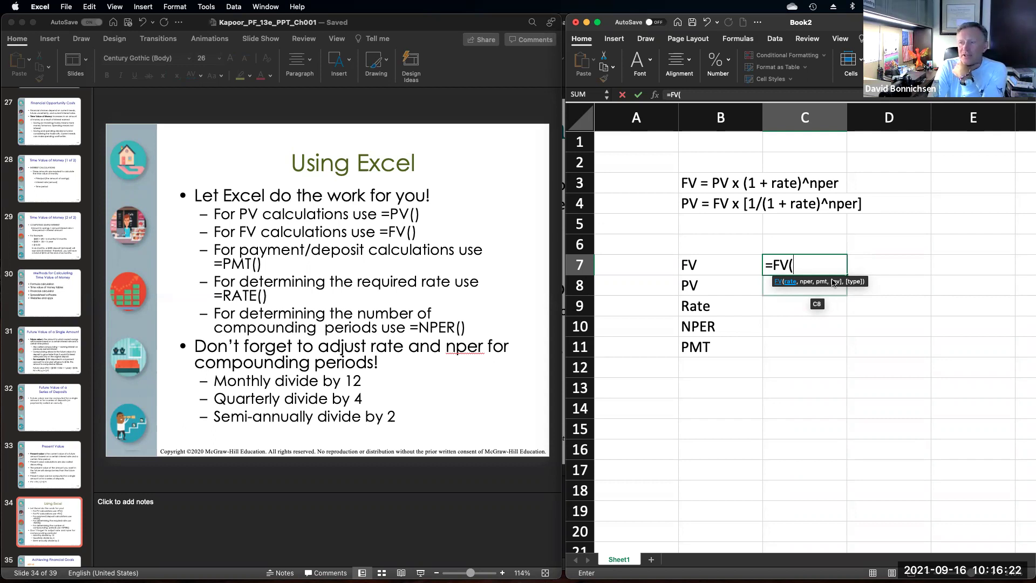
Step: Finish C7's formula as =FV(C9,C10,,C8), using the Rate, NPER and PV cells
left_click(818, 307)
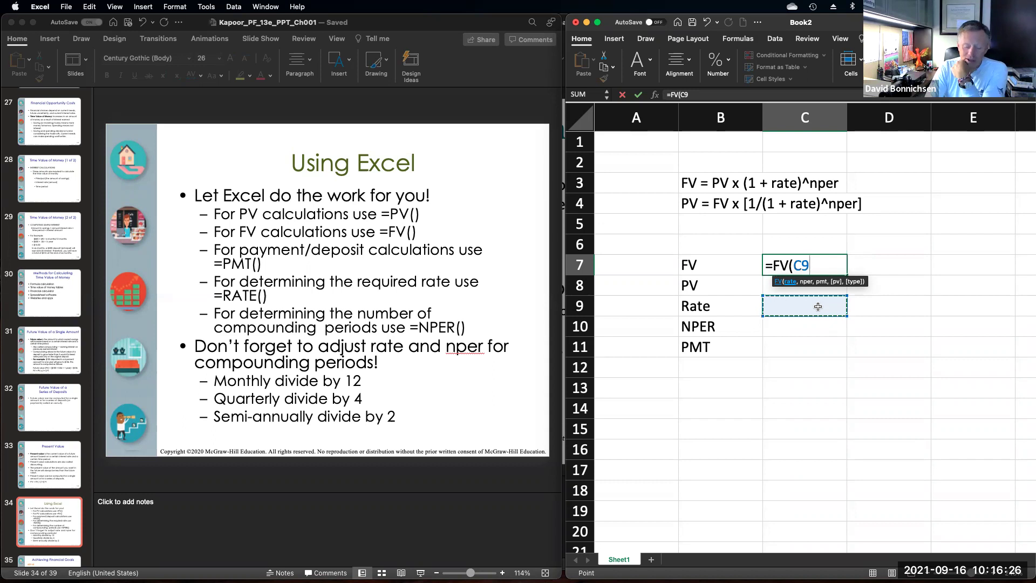
type(",")
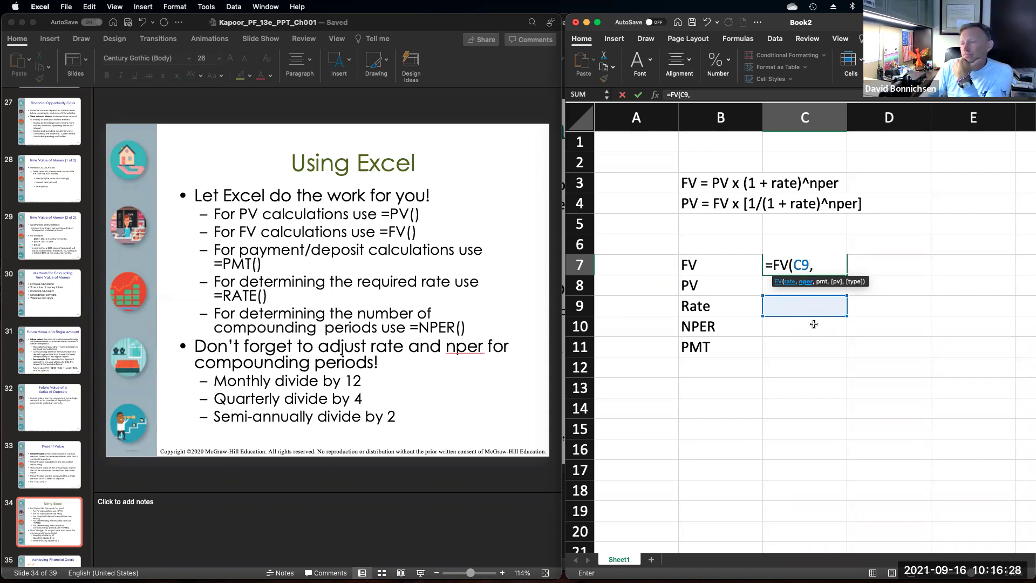
left_click(812, 331)
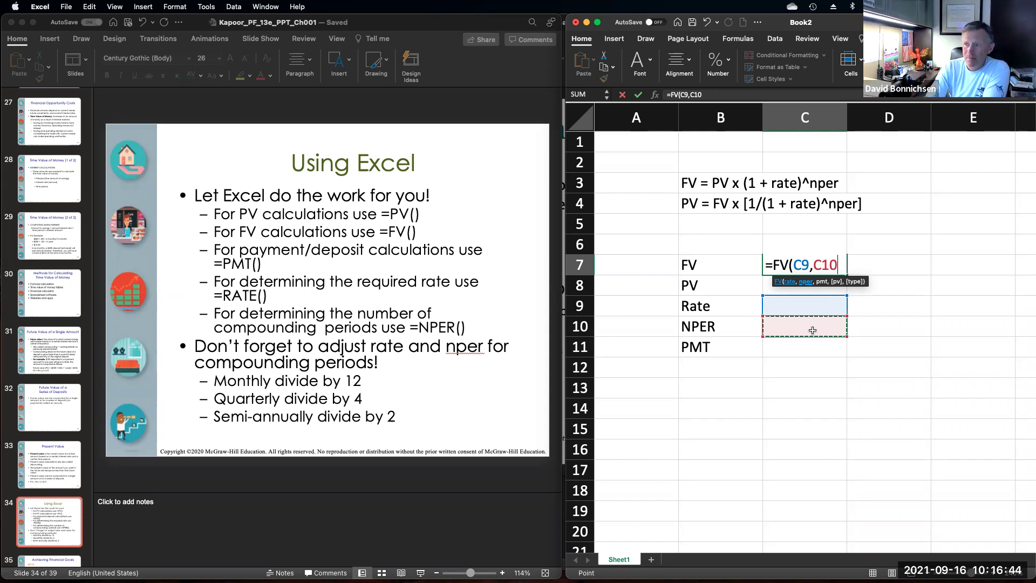
type(",,")
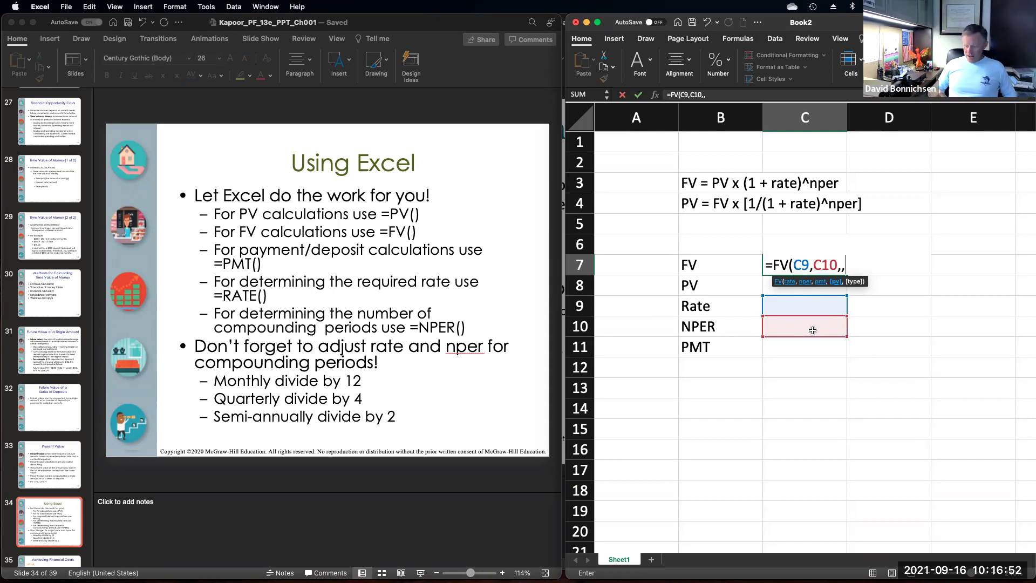
left_click(799, 289)
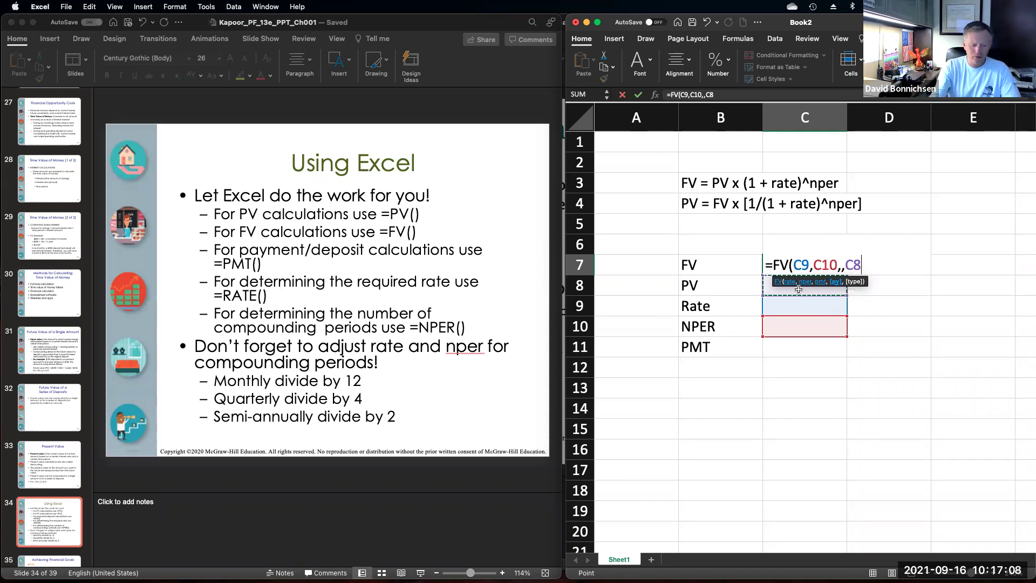
type(")")
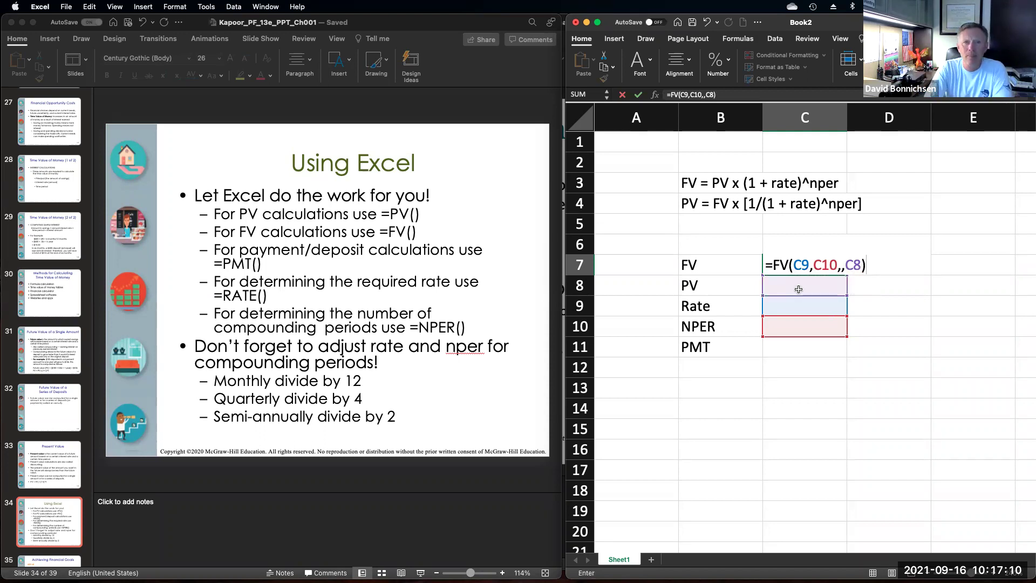